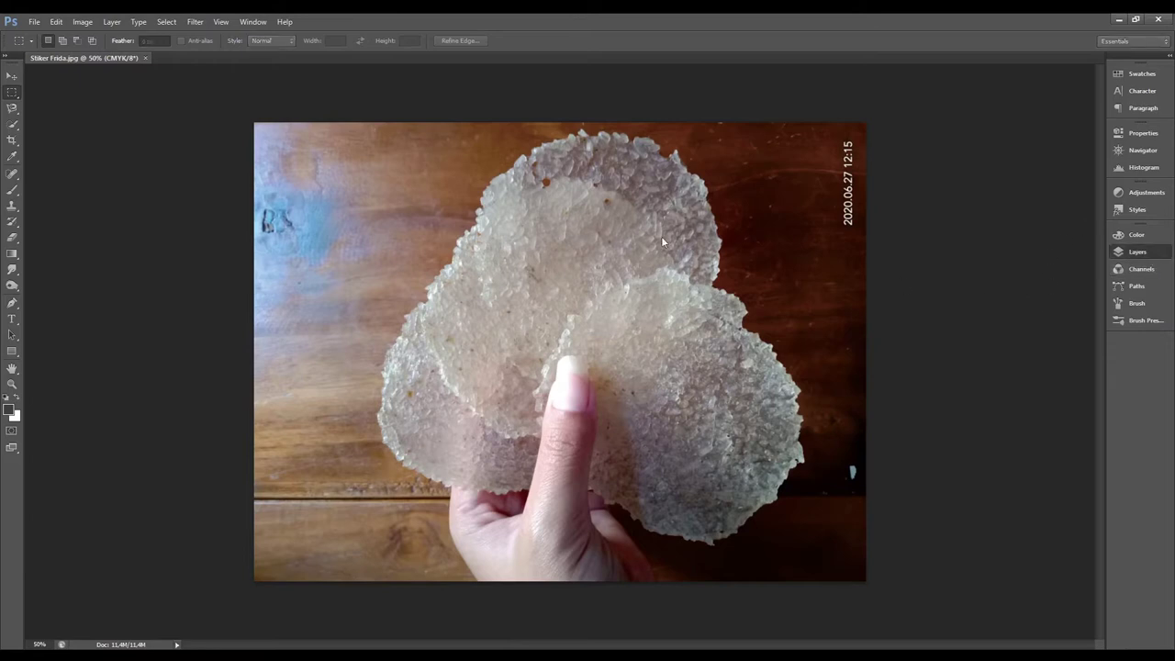
# Convert the locked Background into an editable Layer 0 and zoom in on the cracker
pyautogui.press('Return')
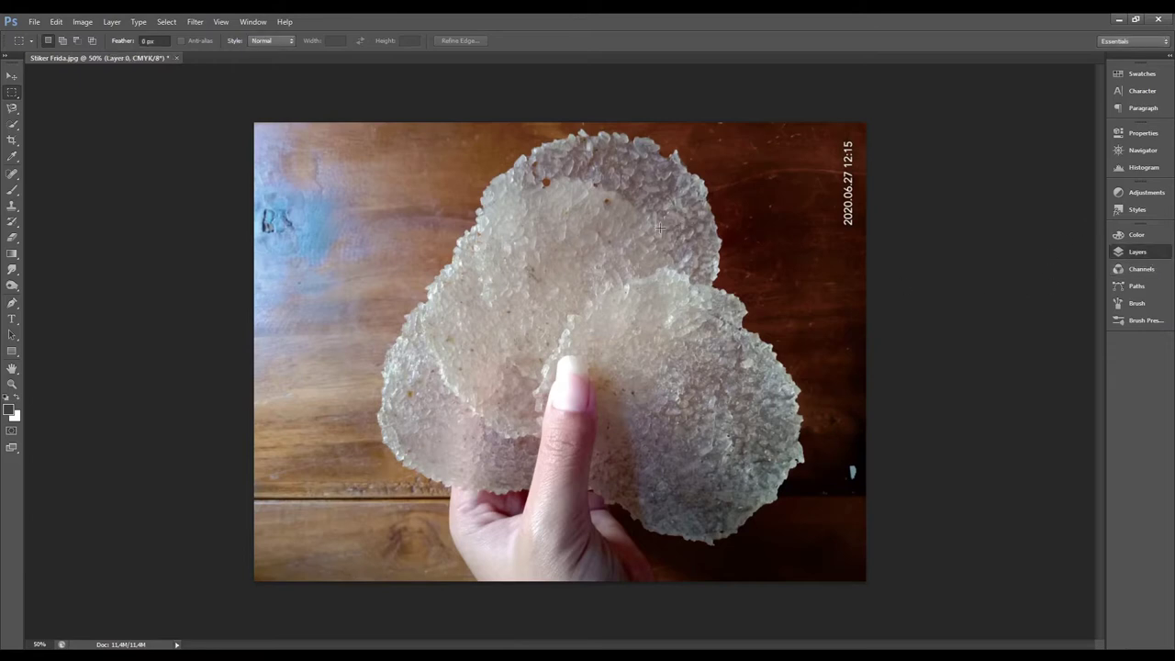
pyautogui.write('55')
pyautogui.press('Return')
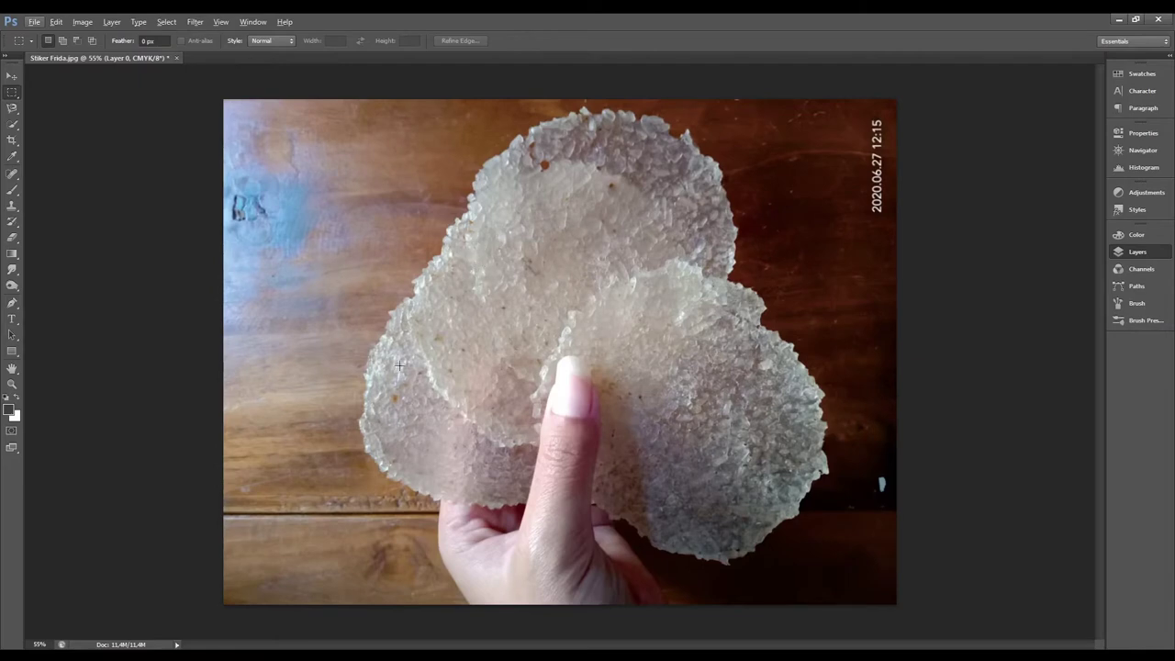
pyautogui.scroll(1, 380, 354)
pyautogui.scroll(1, 375, 353)
pyautogui.scroll(1, 372, 352)
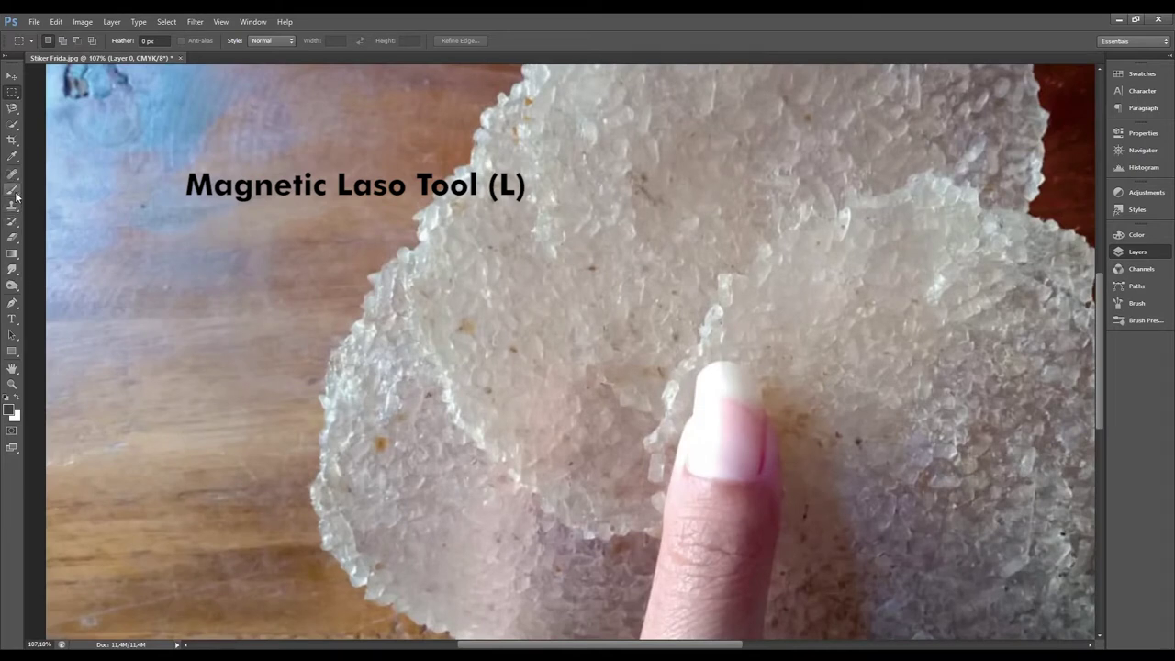
# Start a Magnetic Lasso outline (10 px width, 10% contrast) on the cracker's upper edge, removing stray points
pyautogui.press('l')
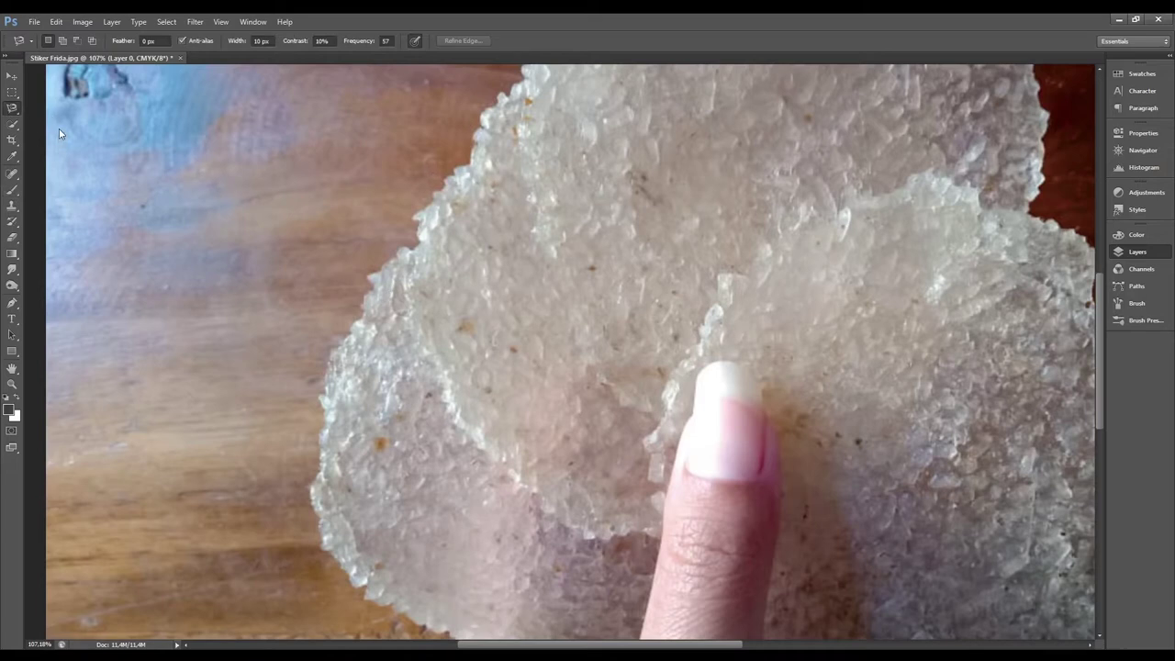
pyautogui.scroll(2, 372, 331)
pyautogui.click(335, 352)
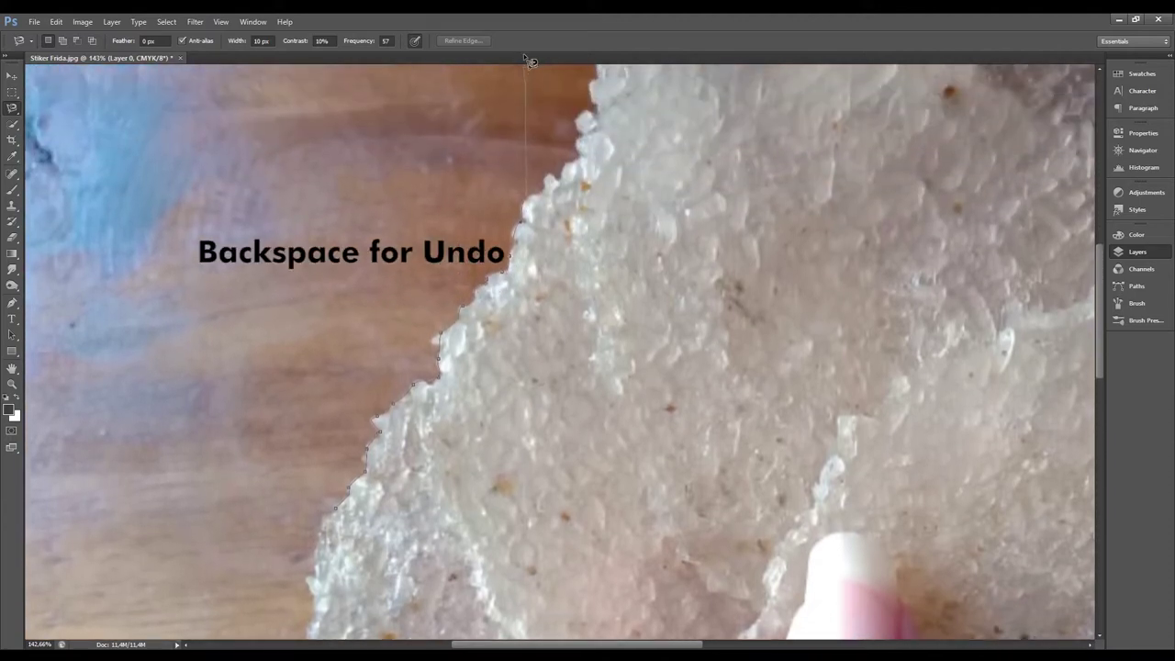
pyautogui.press('BackSpace')
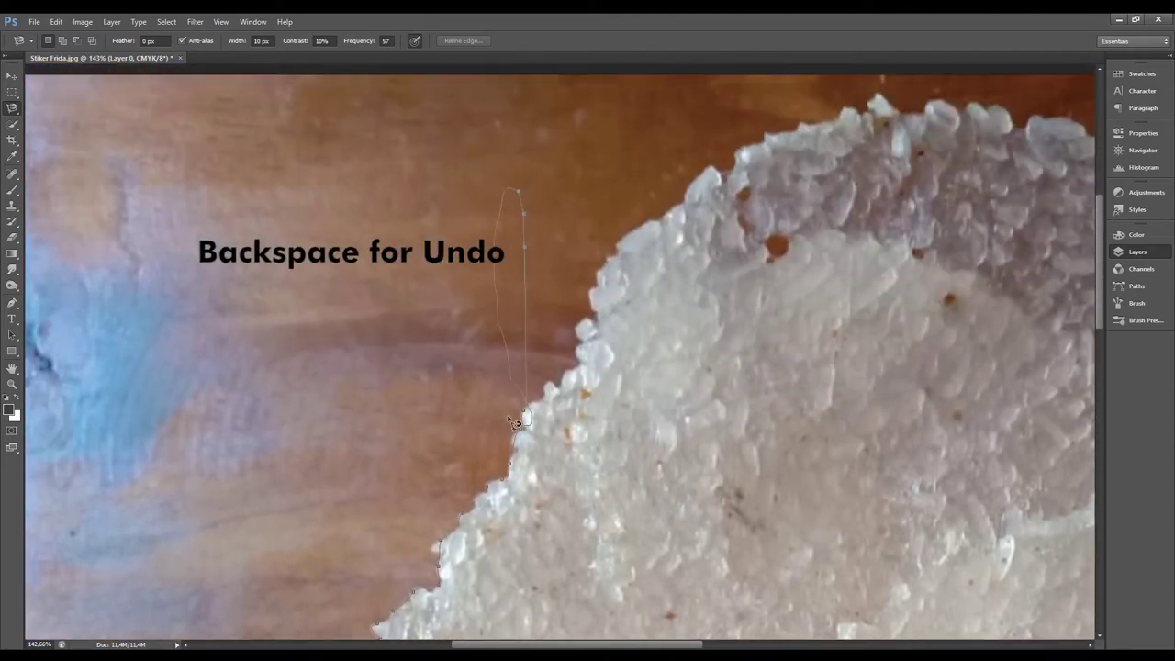
pyautogui.press('BackSpace')
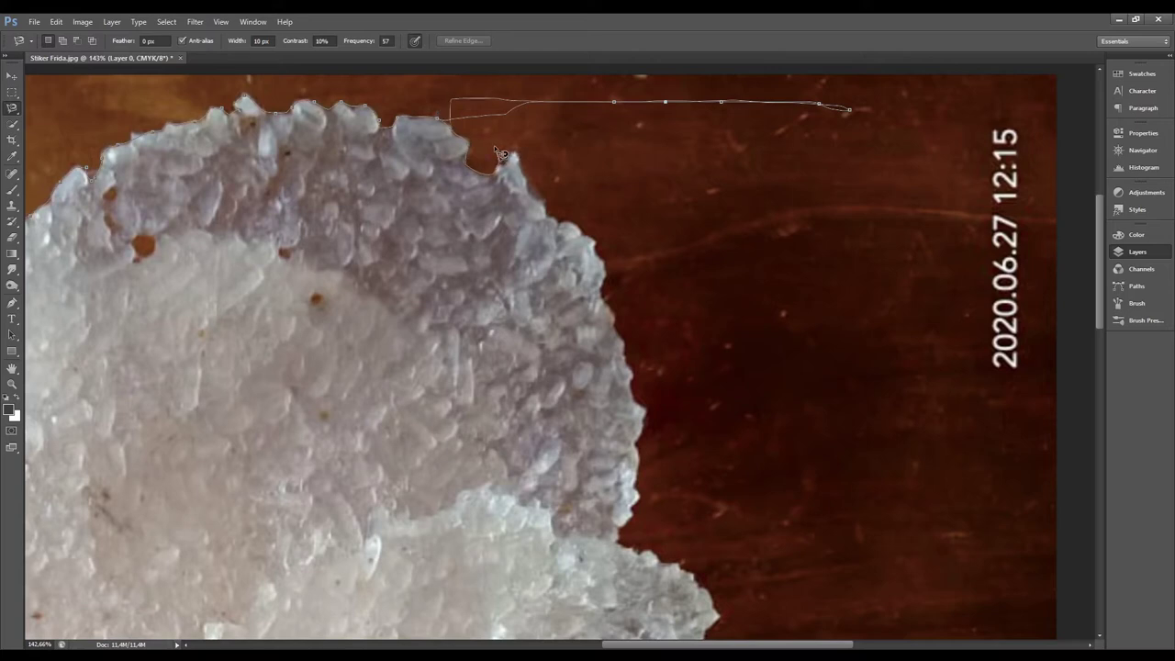
# Remove stray top points and extend the outline down the cracker's right lobe toward the thumb
pyautogui.press('BackSpace')
pyautogui.press('BackSpace')
pyautogui.press('BackSpace')
pyautogui.press('BackSpace')
pyautogui.press('BackSpace')
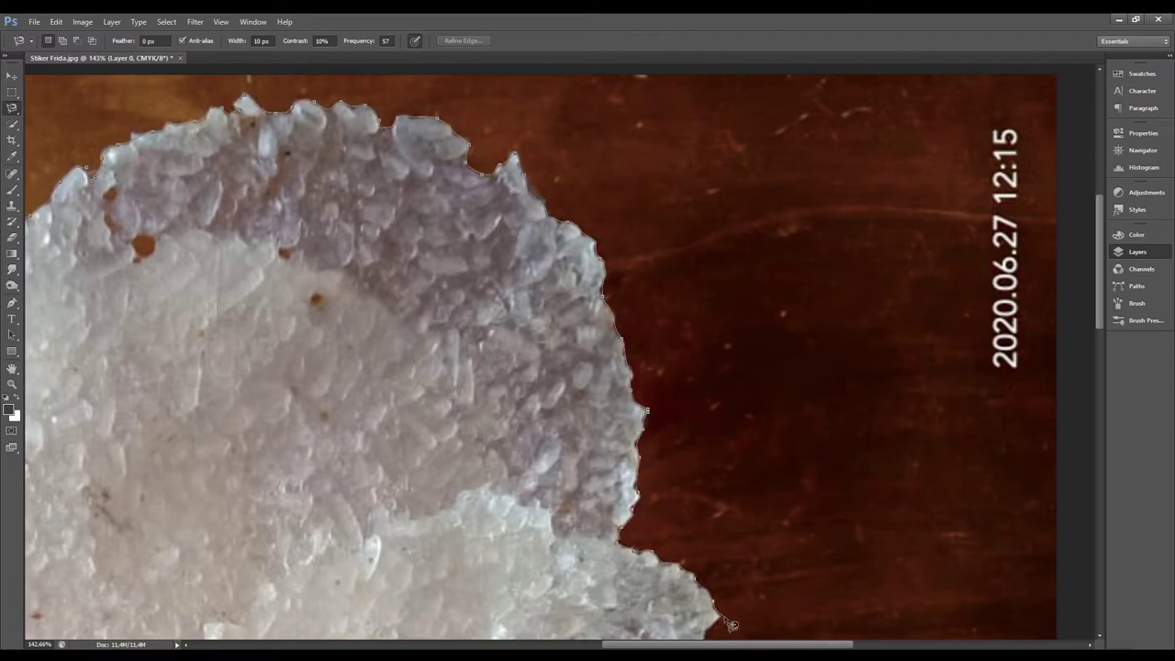
pyautogui.scroll(-5, 732, 627)
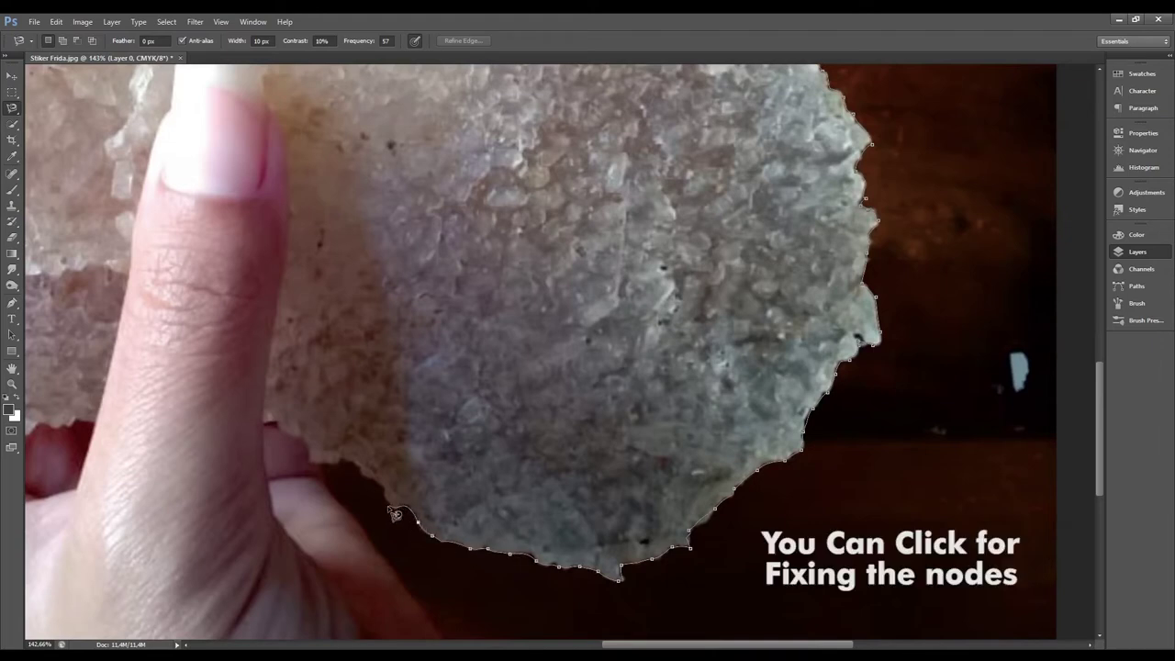
# Trace past the finger and the photo's bottom corner, then close the outline into a selection
pyautogui.click(322, 464)
pyautogui.scroll(-3, 459, 629)
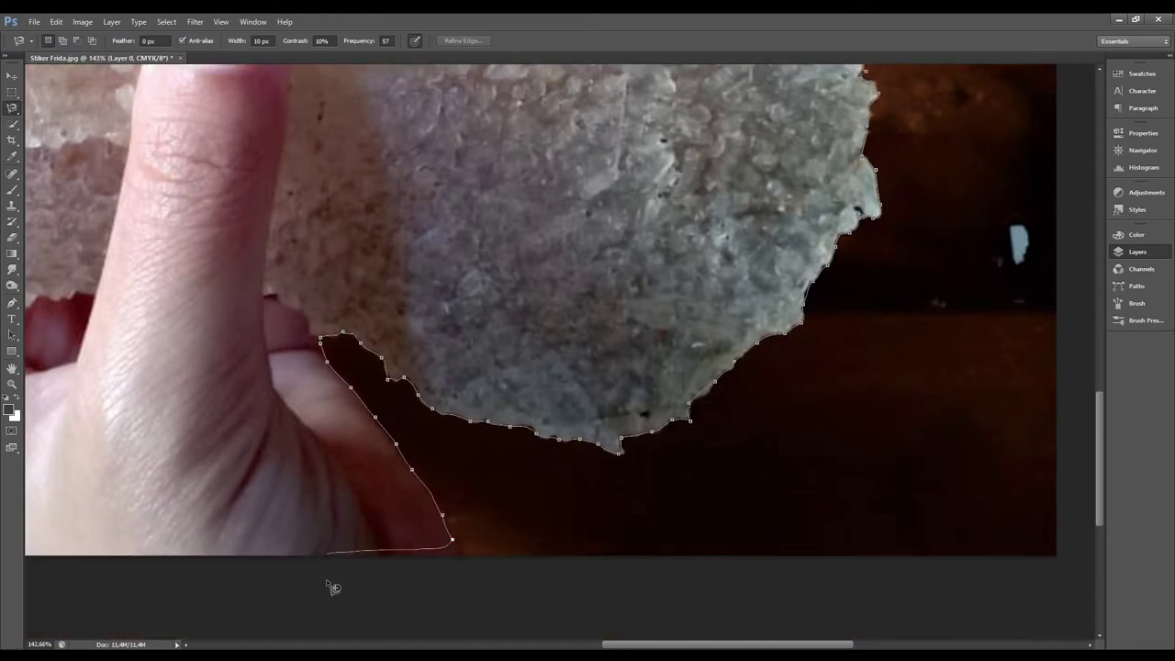
pyautogui.click(462, 556)
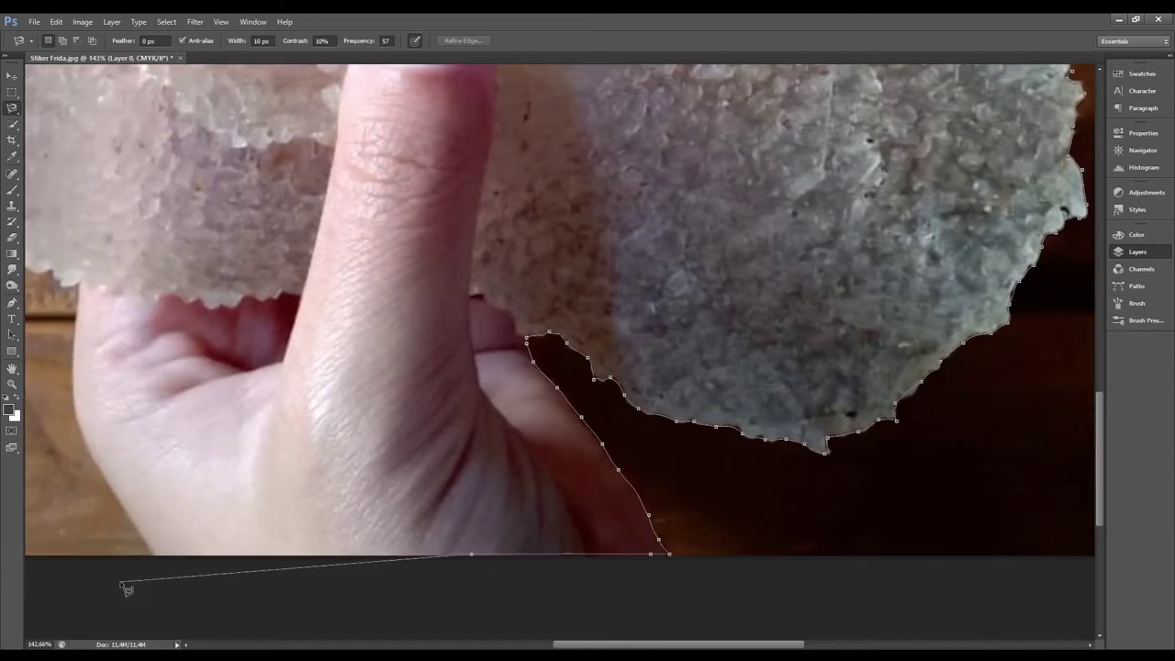
pyautogui.press('BackSpace')
pyautogui.press('BackSpace')
pyautogui.press('BackSpace')
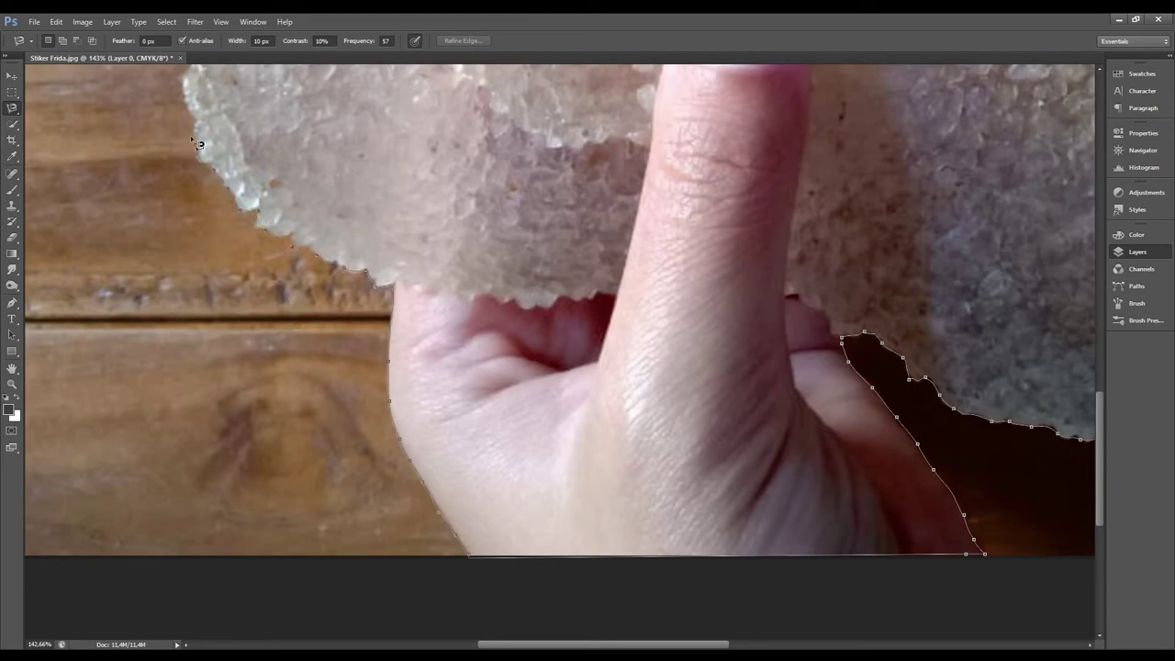
pyautogui.scroll(3, 181, 83)
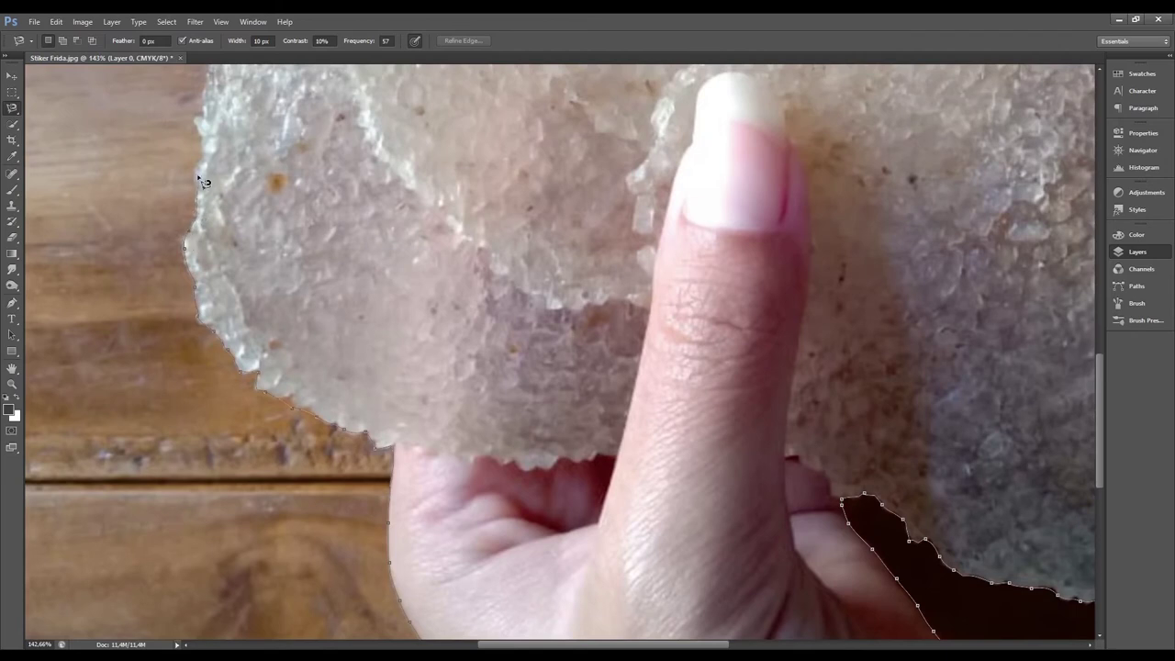
pyautogui.scroll(3, 207, 120)
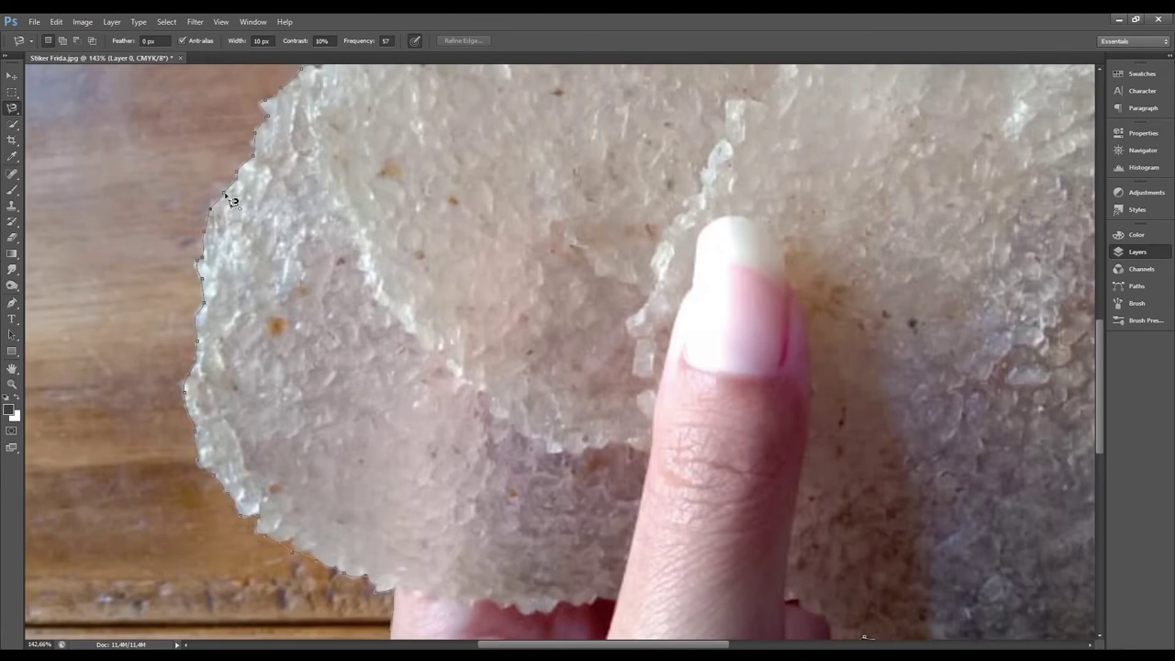
pyautogui.doubleClick(225, 196)
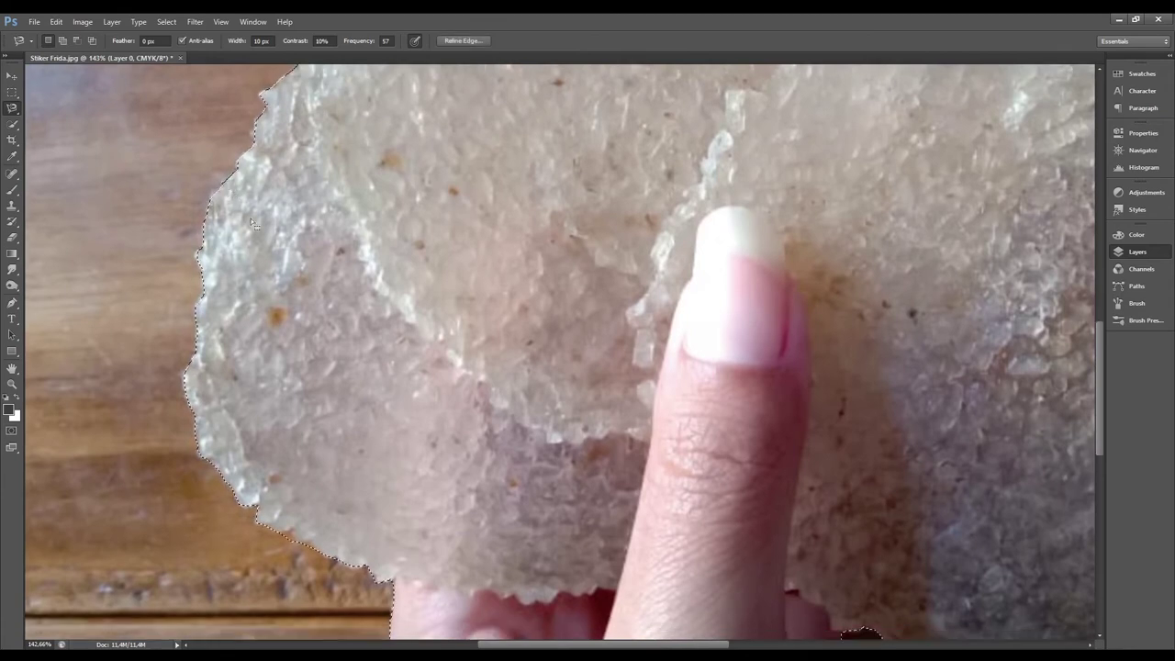
# Invert the selection, delete the wooden table to transparency, and deselect
pyautogui.scroll(-3, 410, 270)
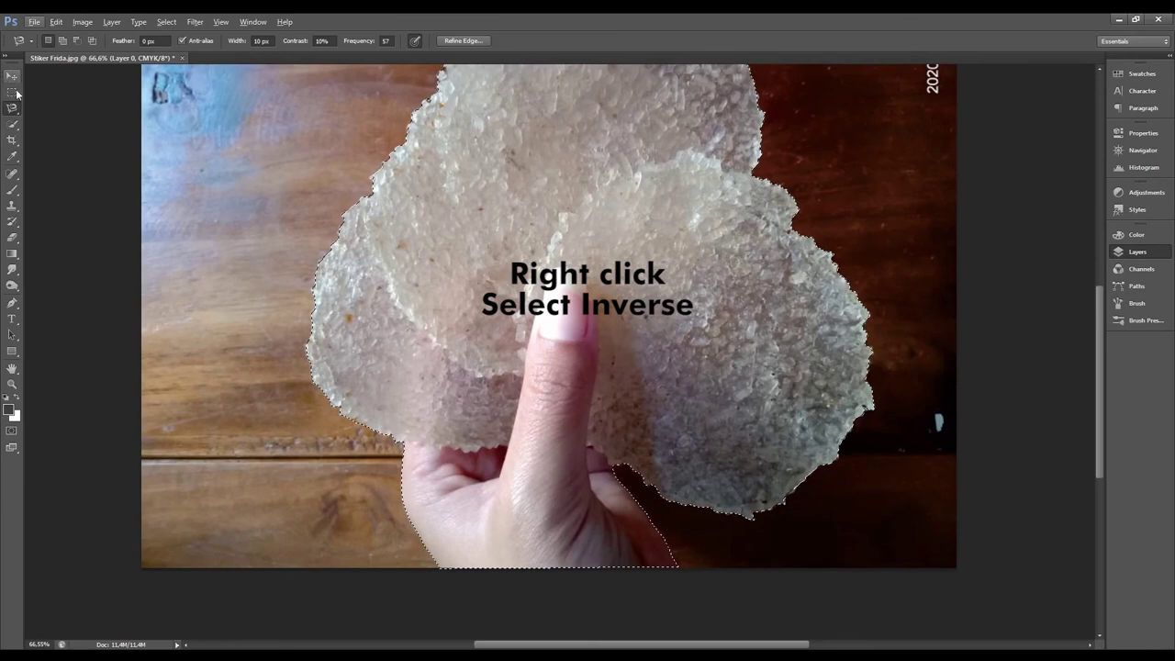
pyautogui.click(16, 93)
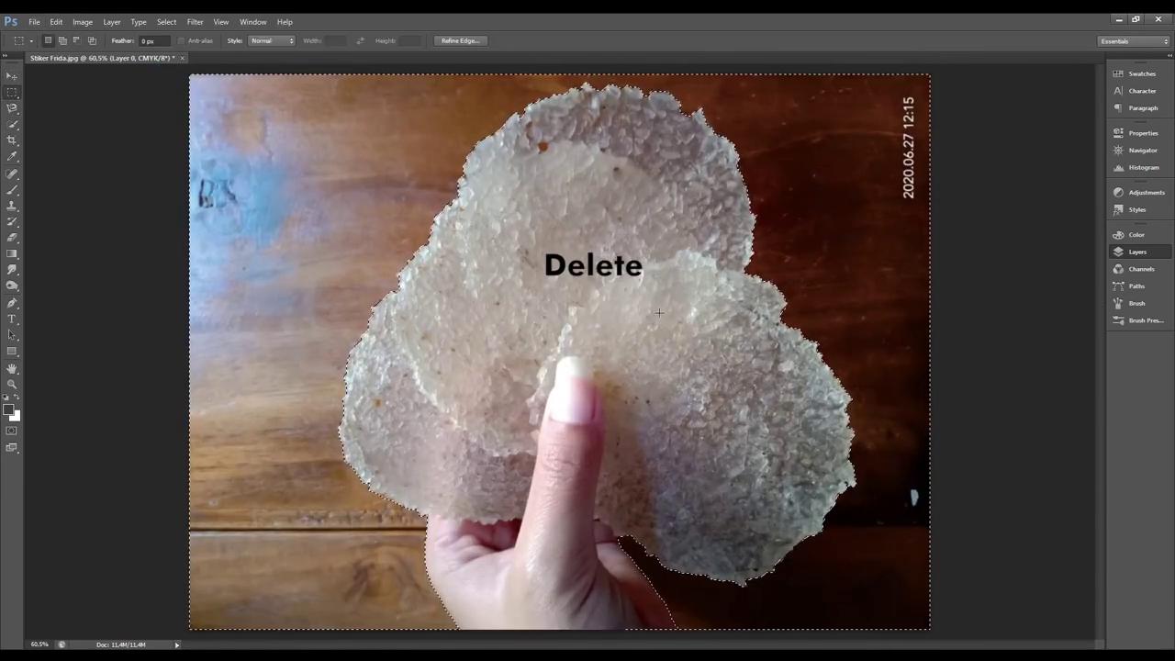
pyautogui.press('Delete')
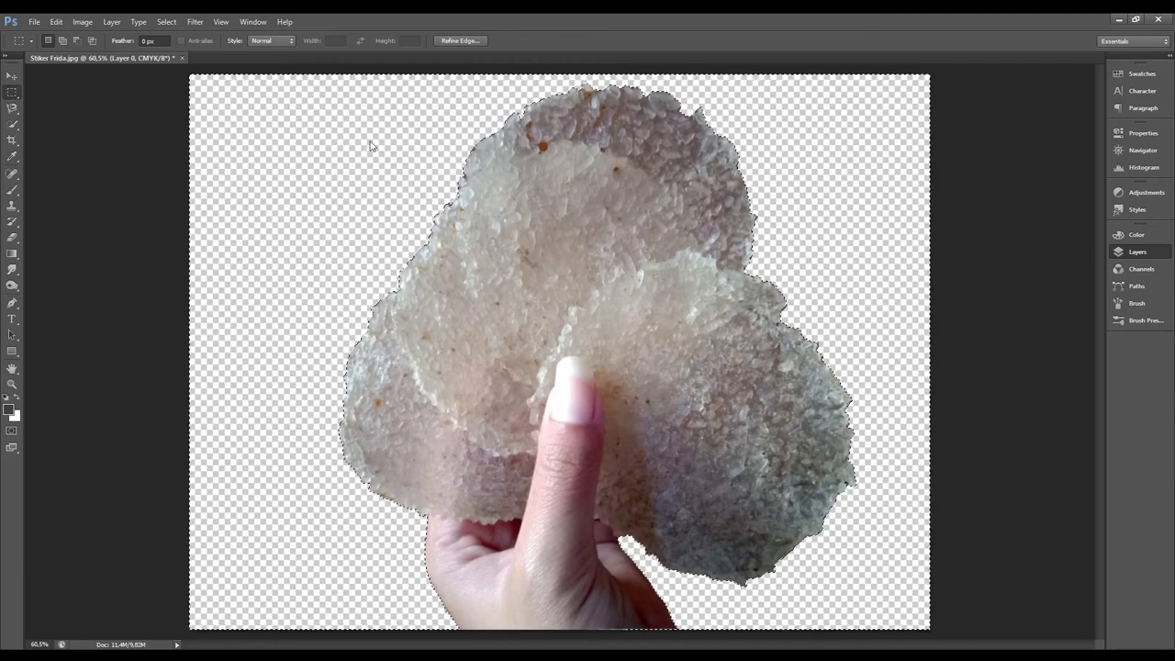
pyautogui.hotkey('ctrl', 'd')
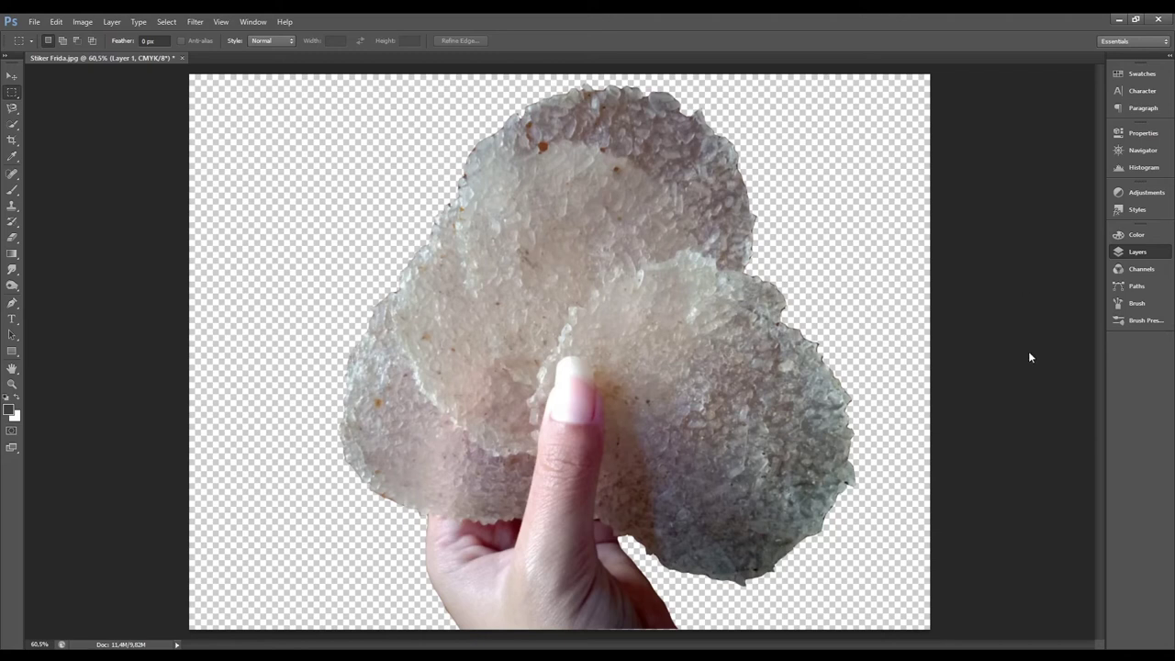
# Fill the whole canvas with a dark grey Rectangle 1 shape layer behind the cut-out
pyautogui.click(12, 352)
pyautogui.moveTo(188, 67); pyautogui.dragTo(930, 630)
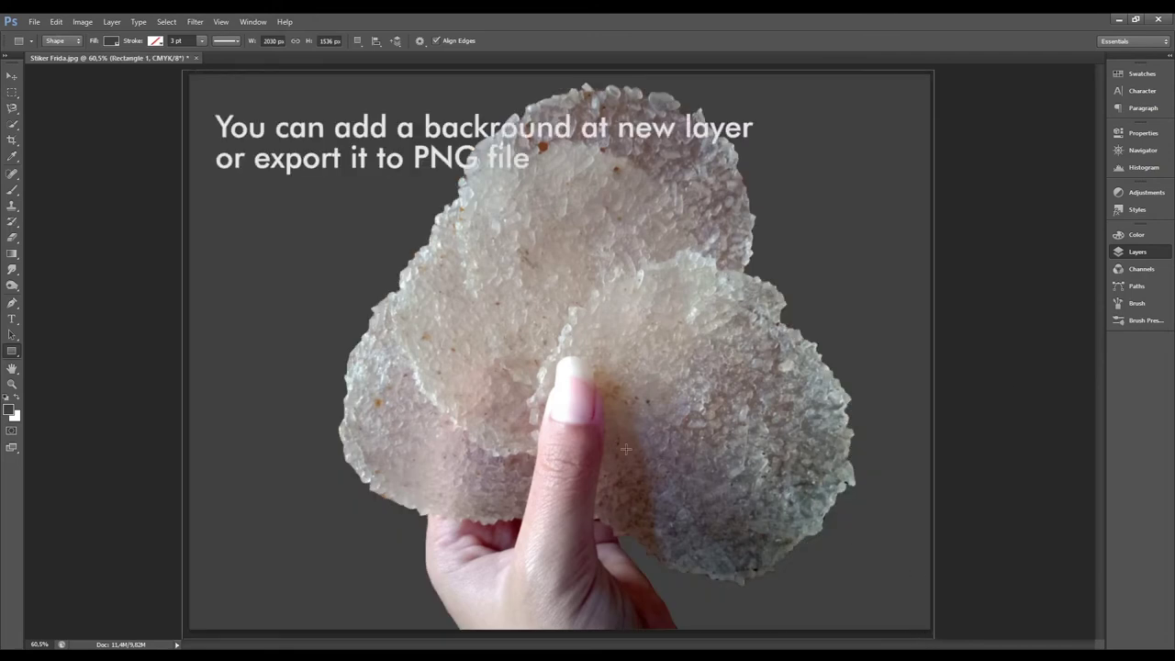
pyautogui.scroll(1, 442, 457)
pyautogui.scroll(2, 440, 505)
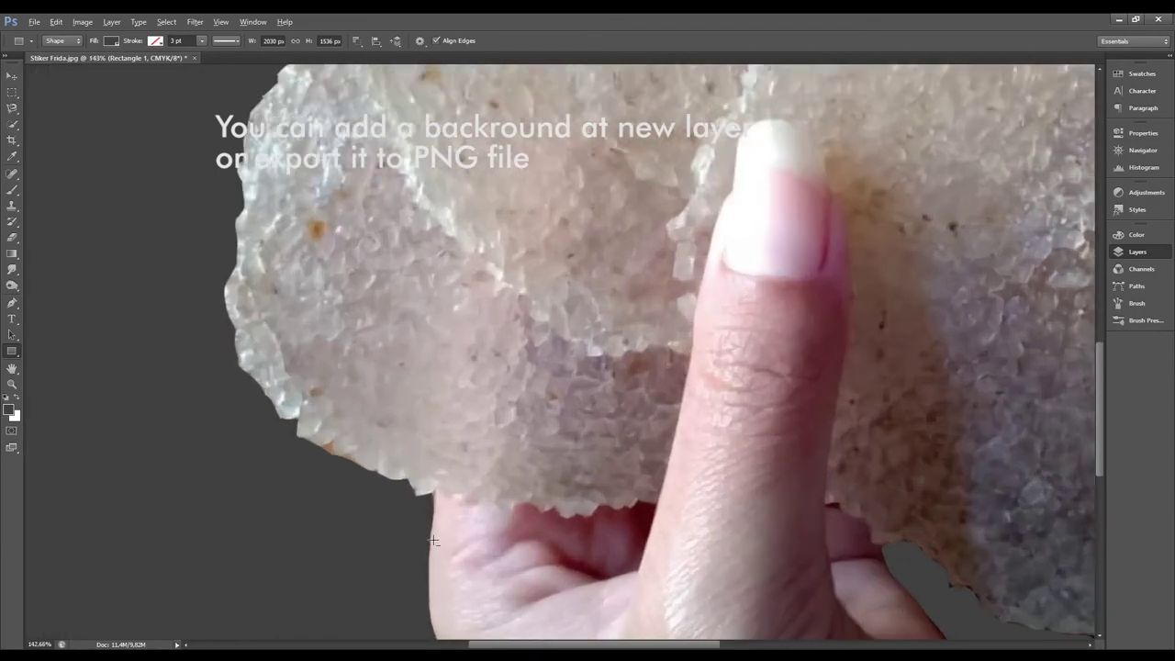
pyautogui.scroll(1, 437, 542)
pyautogui.scroll(1, 437, 571)
# Zoom and pan around the cut-out's edges to inspect them, then fit the image to the window
pyautogui.scroll(-2, 437, 570)
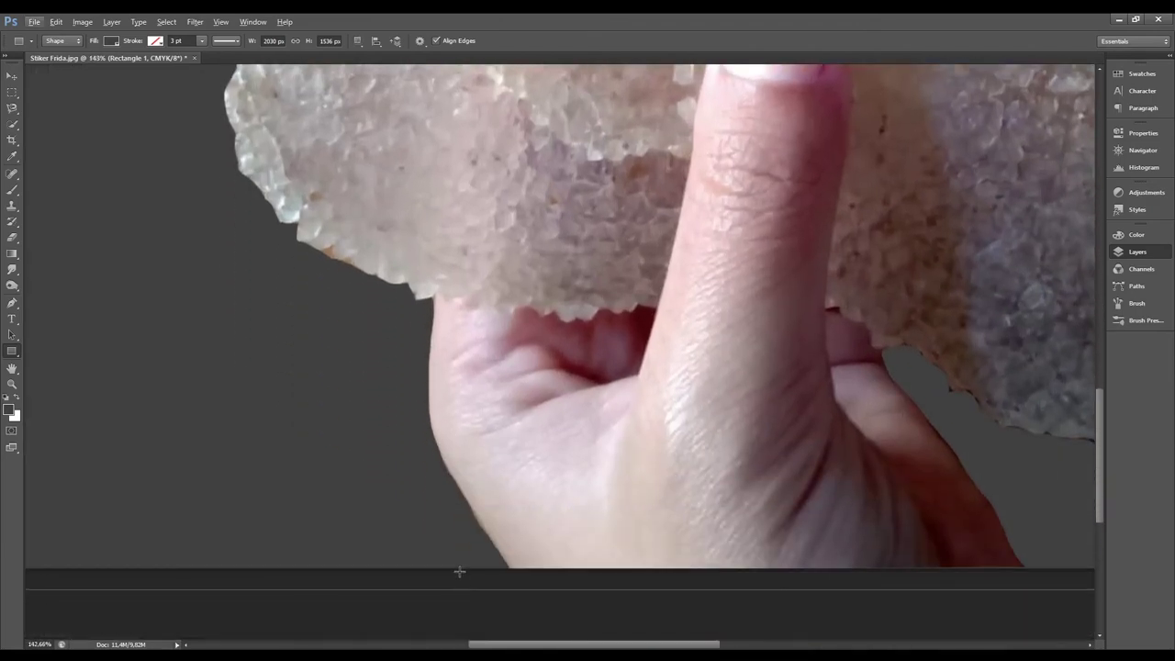
pyautogui.scroll(3, 780, 413)
pyautogui.scroll(2, 709, 251)
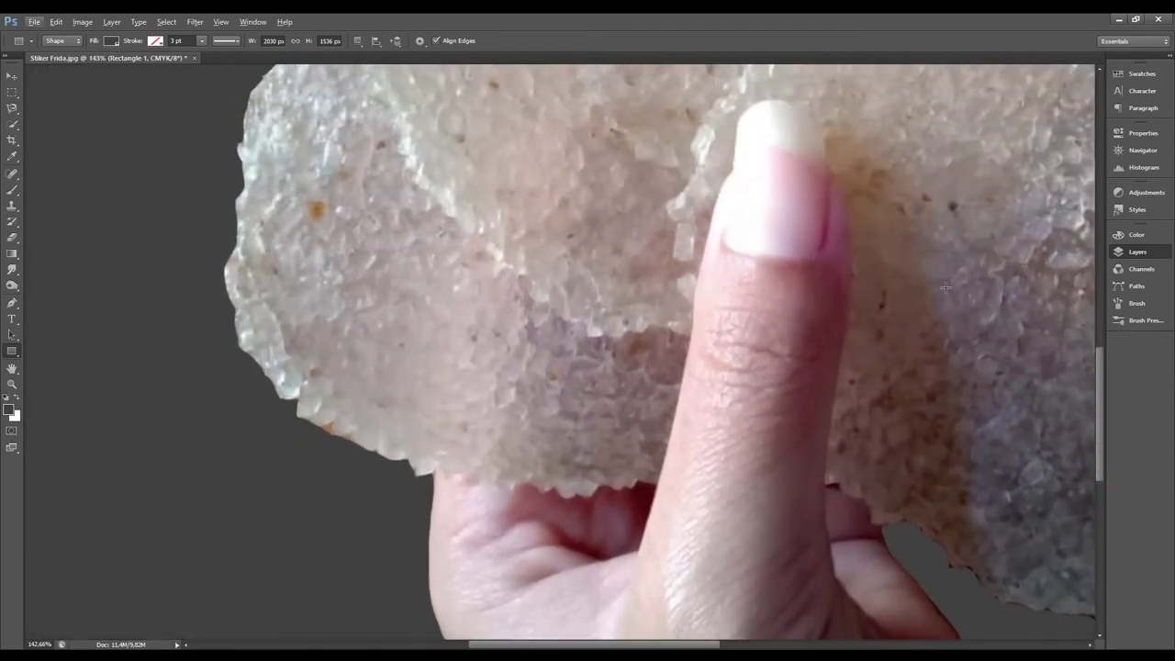
pyautogui.scroll(2, 946, 288)
pyautogui.scroll(2, 863, 248)
pyautogui.scroll(4, 771, 202)
pyautogui.scroll(2, 642, 147)
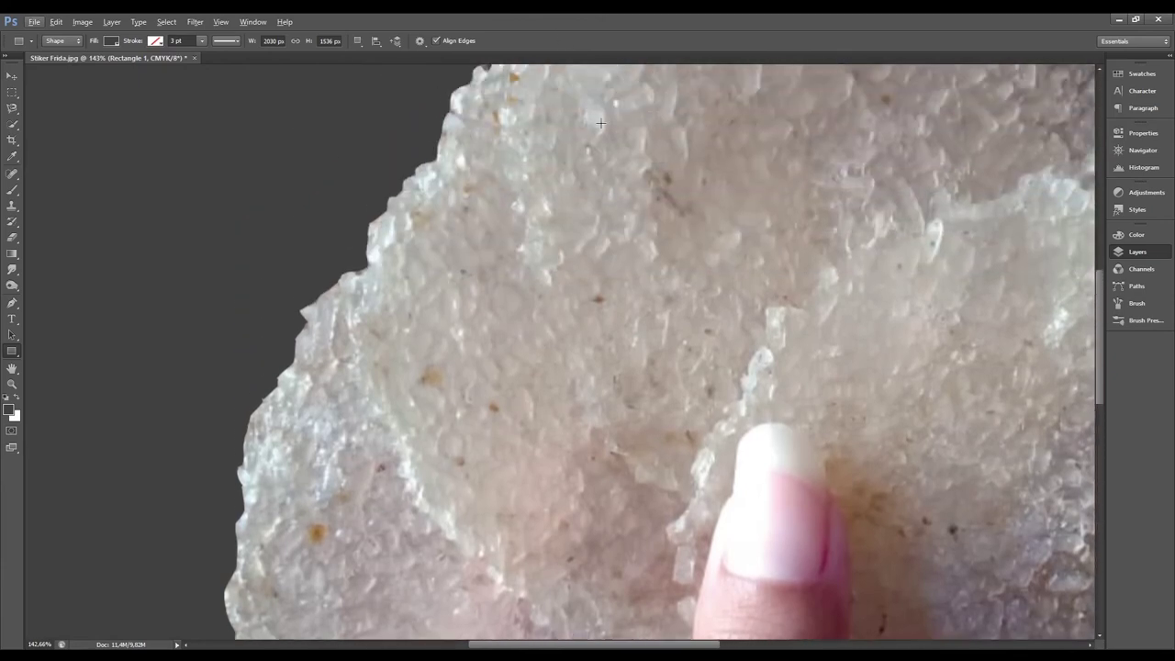
pyautogui.scroll(4, 606, 129)
pyautogui.scroll(3, 624, 142)
pyautogui.scroll(4, 648, 164)
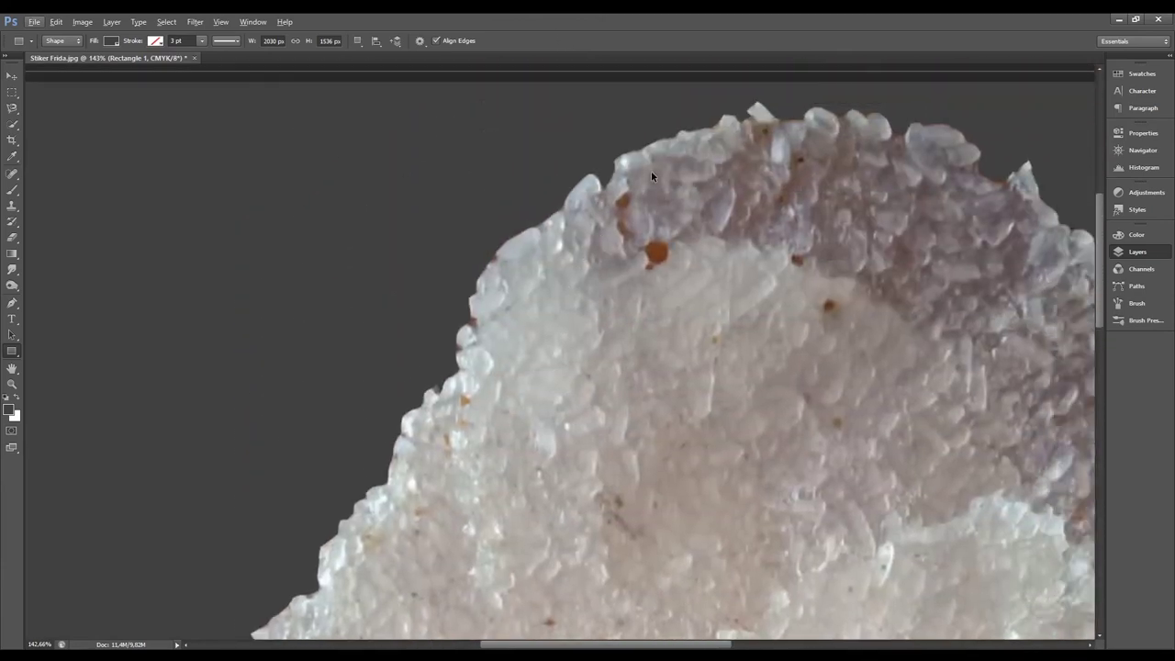
pyautogui.hscroll(4, 684, 203)
pyautogui.hscroll(2, 753, 286)
pyautogui.hscroll(2, 818, 367)
pyautogui.scroll(-2, 826, 377)
pyautogui.scroll(-2, 886, 436)
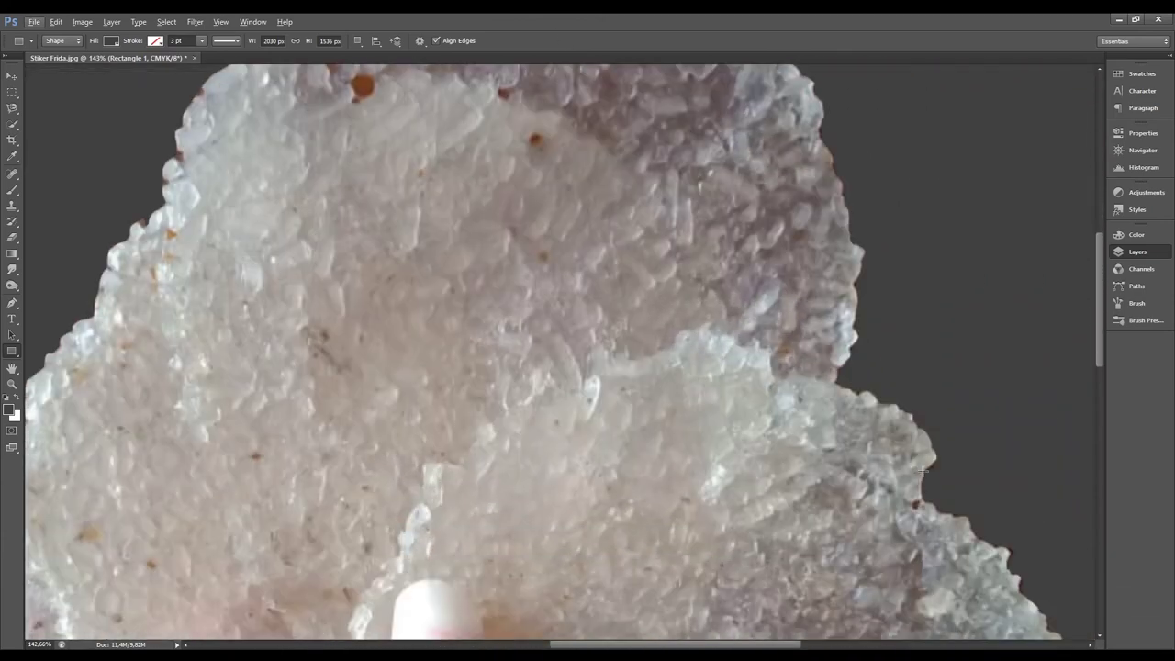
pyautogui.scroll(-1, 924, 471)
pyautogui.hscroll(4, 935, 494)
pyautogui.scroll(-1, 948, 501)
pyautogui.scroll(-5, 950, 512)
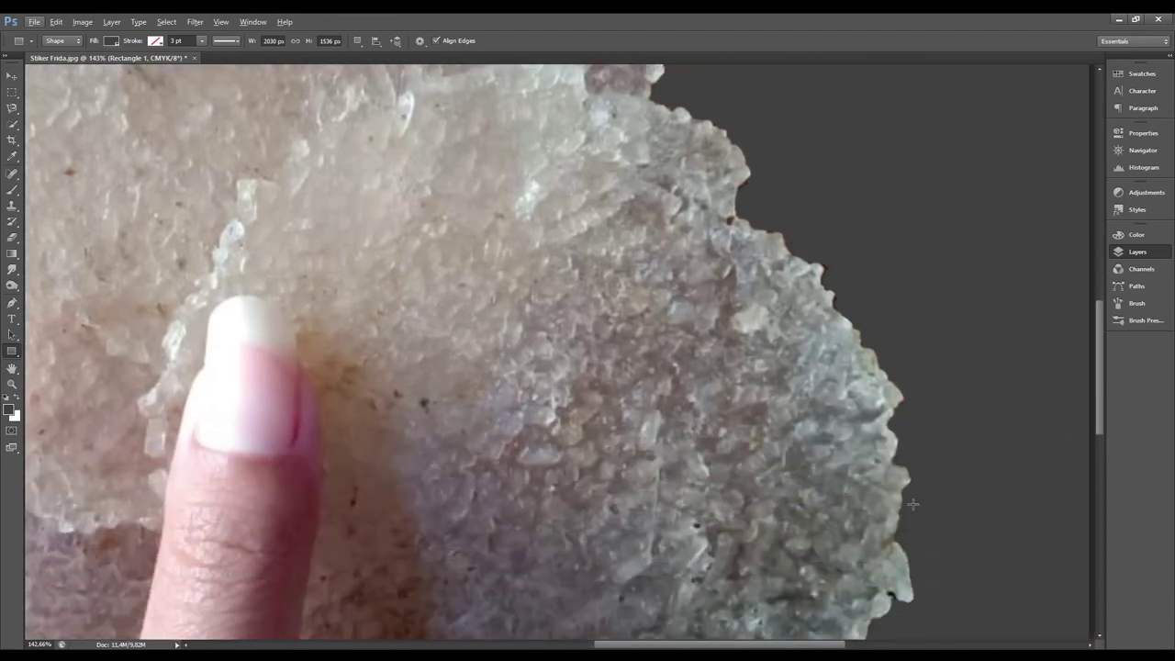
pyautogui.scroll(-2, 909, 510)
pyautogui.hscroll(2, 826, 551)
pyautogui.scroll(-3, 808, 569)
pyautogui.scroll(-3, 689, 533)
pyautogui.scroll(-3, 551, 491)
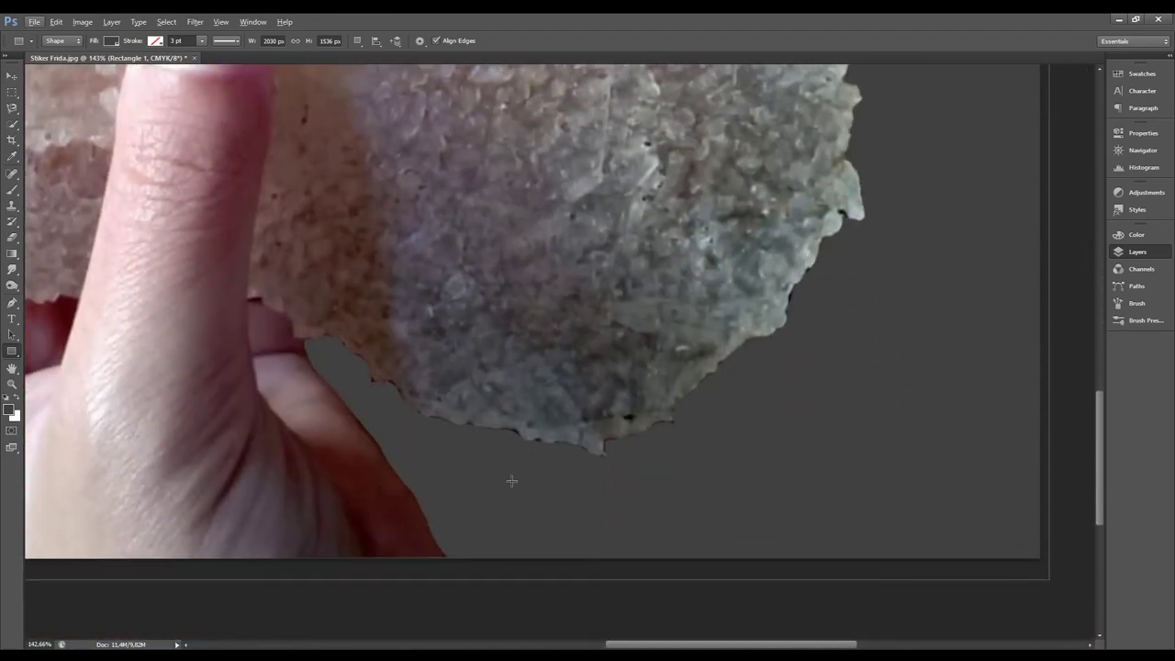
pyautogui.hscroll(2, 512, 481)
pyautogui.hscroll(-2, 495, 463)
pyautogui.hscroll(-3, 495, 446)
pyautogui.hscroll(-1, 487, 426)
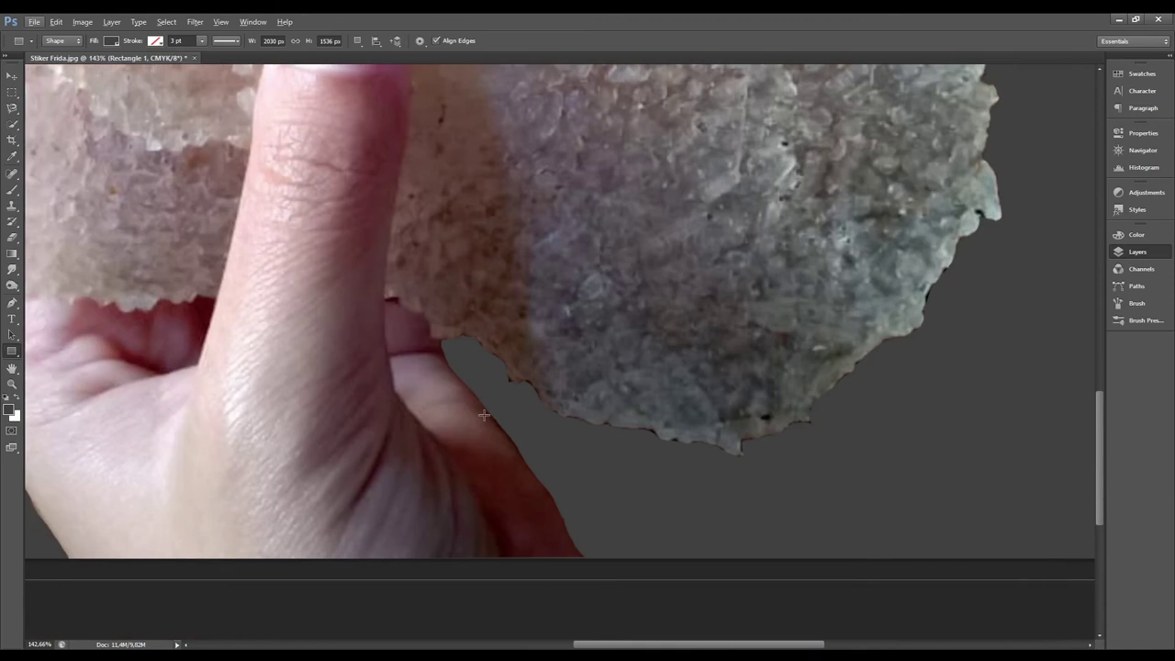
pyautogui.hotkey('ctrl', '0')
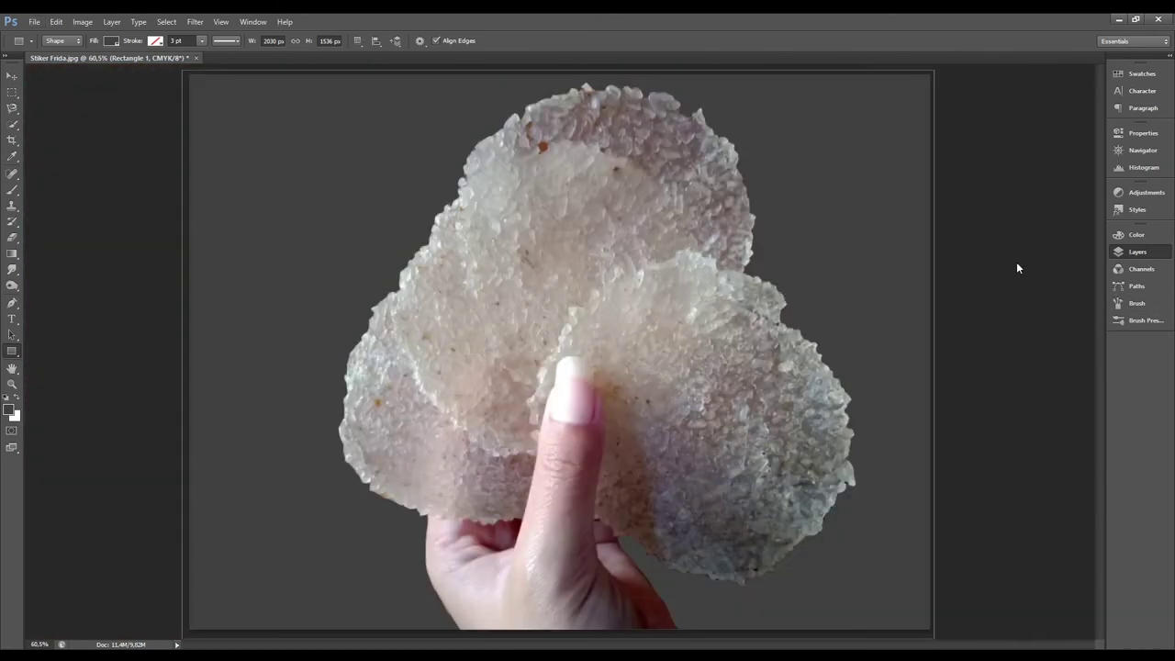
# Delete the grey Rectangle 1 layer so the cut-out shows on transparency
pyautogui.press('Delete')
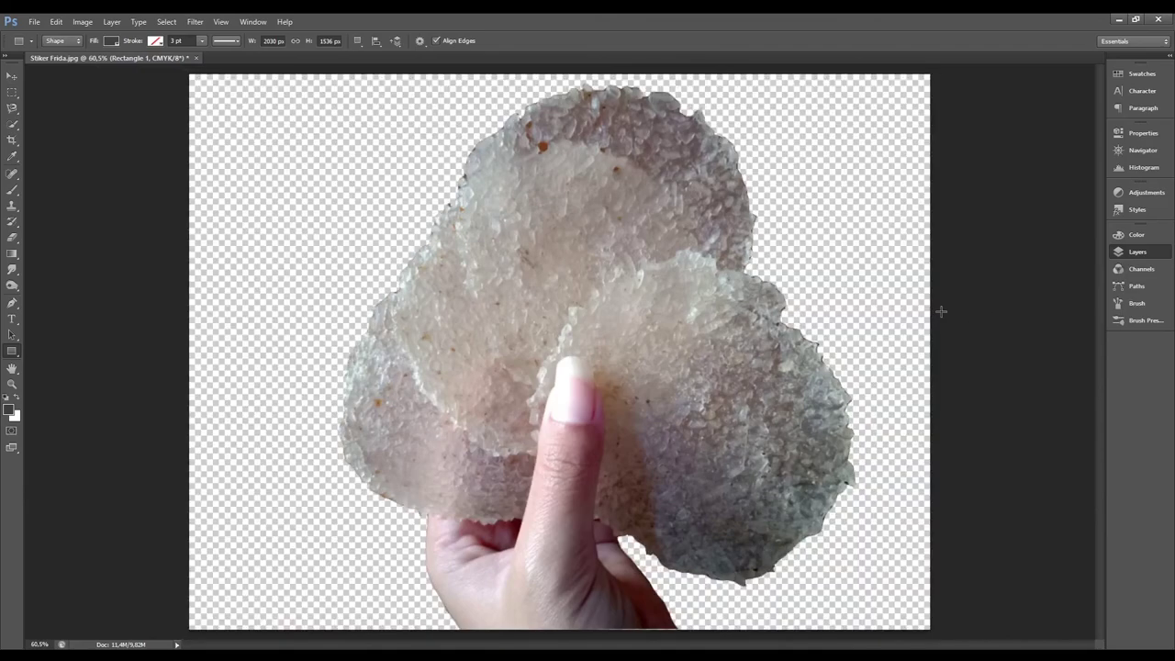